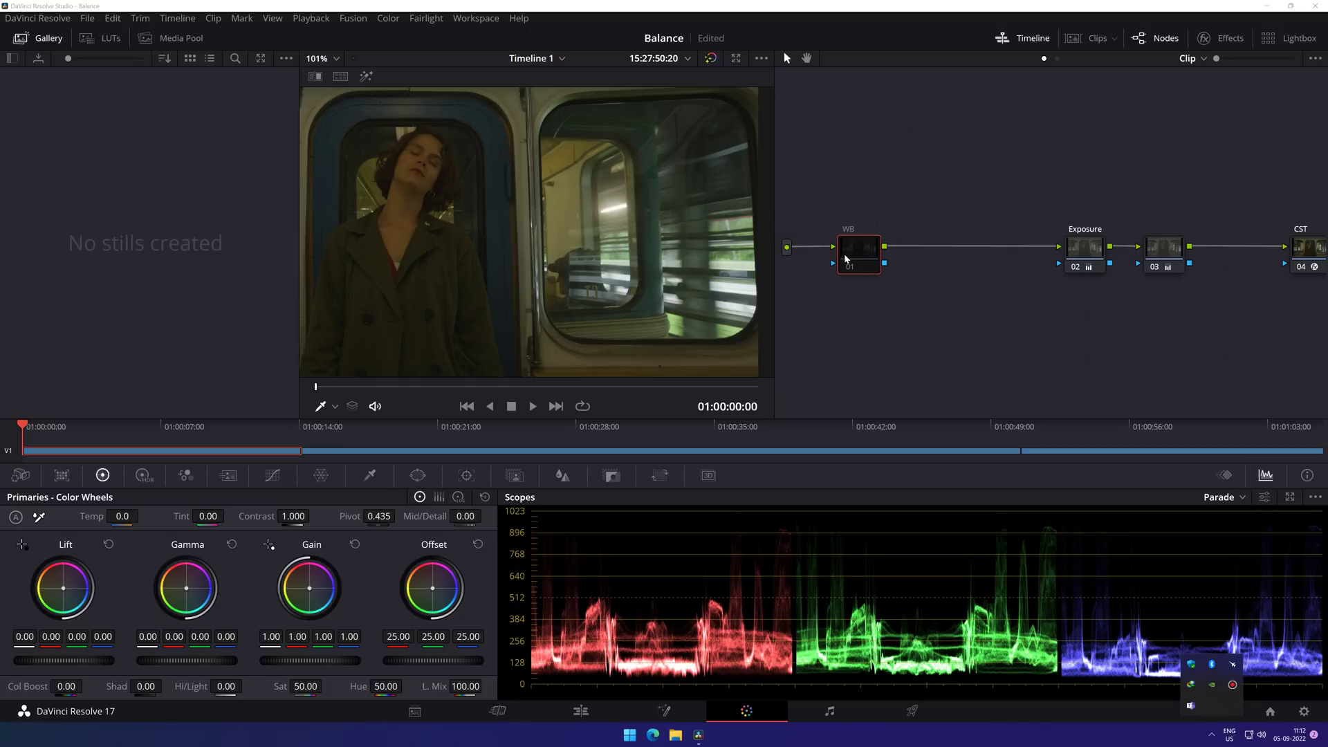
Step: Fit the whole subway frame in the viewer and keep the RGB Parade scope showing
scroll(370, 83, down, 2)
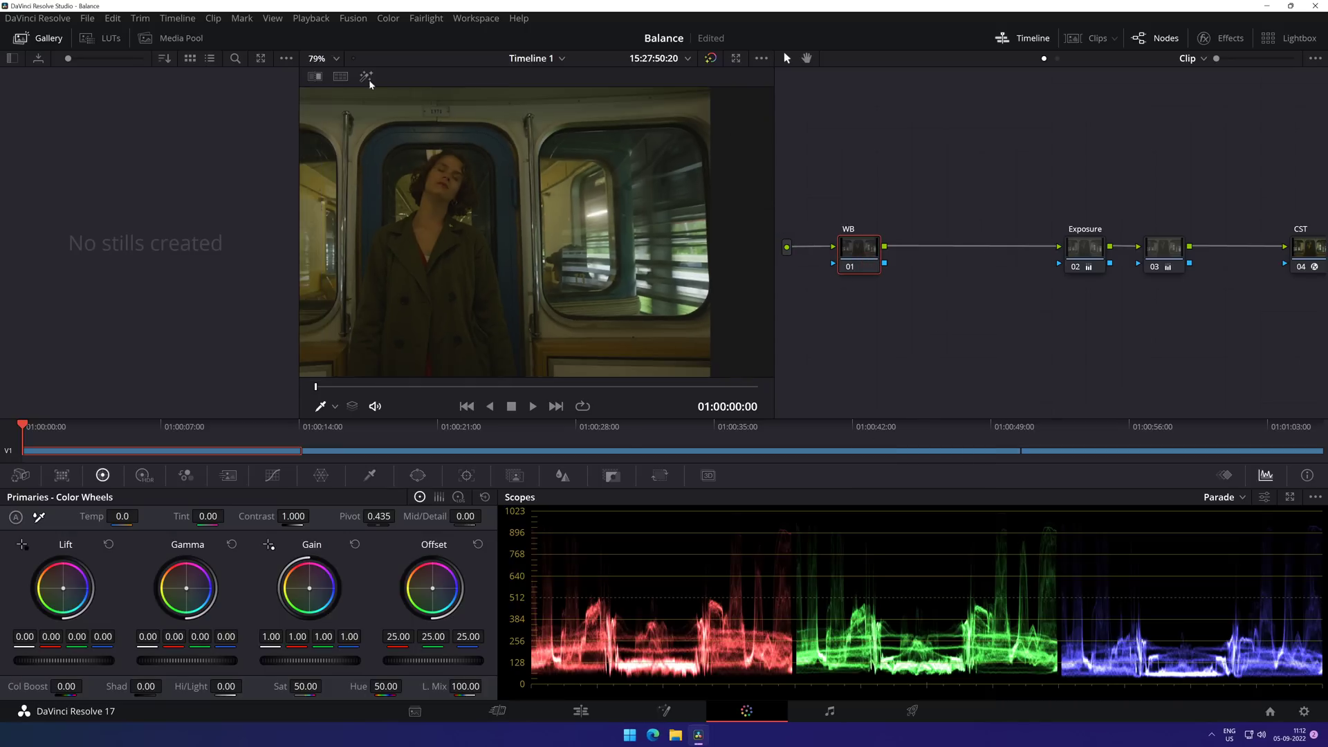
click(326, 59)
click(321, 76)
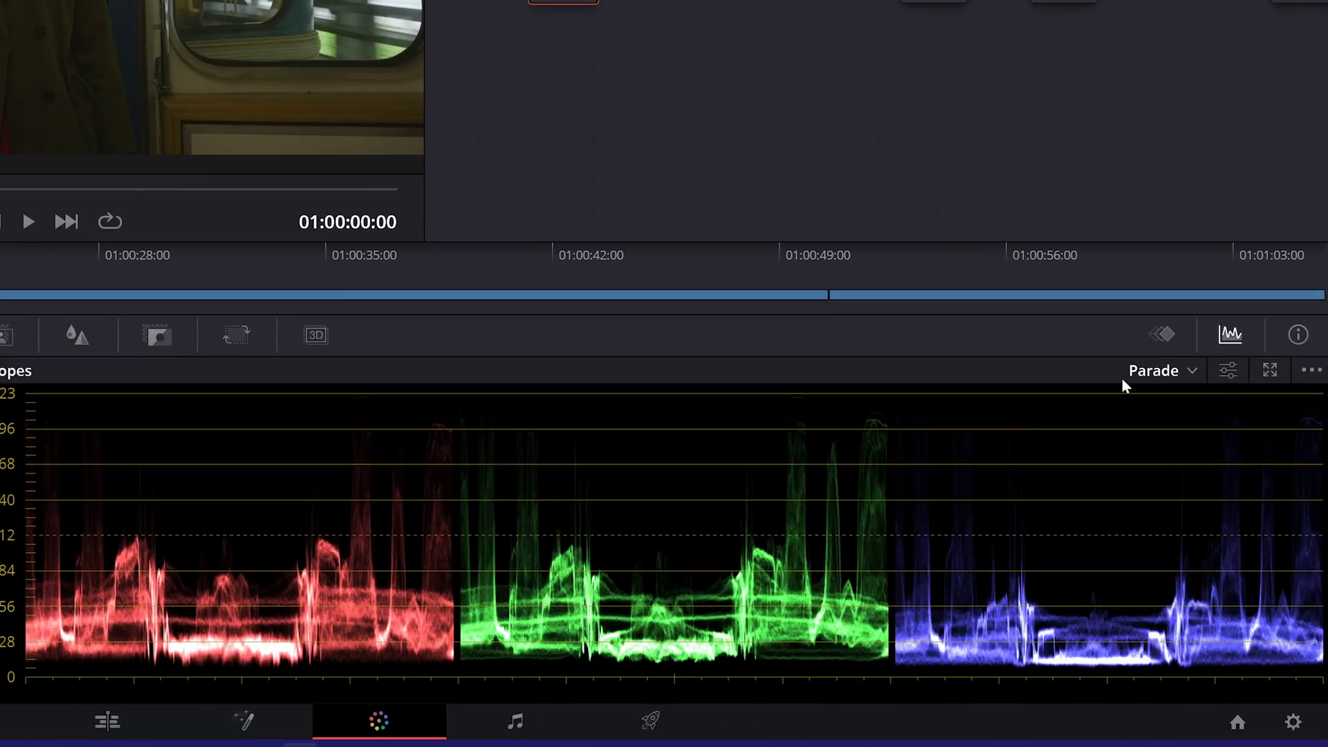
click(1207, 498)
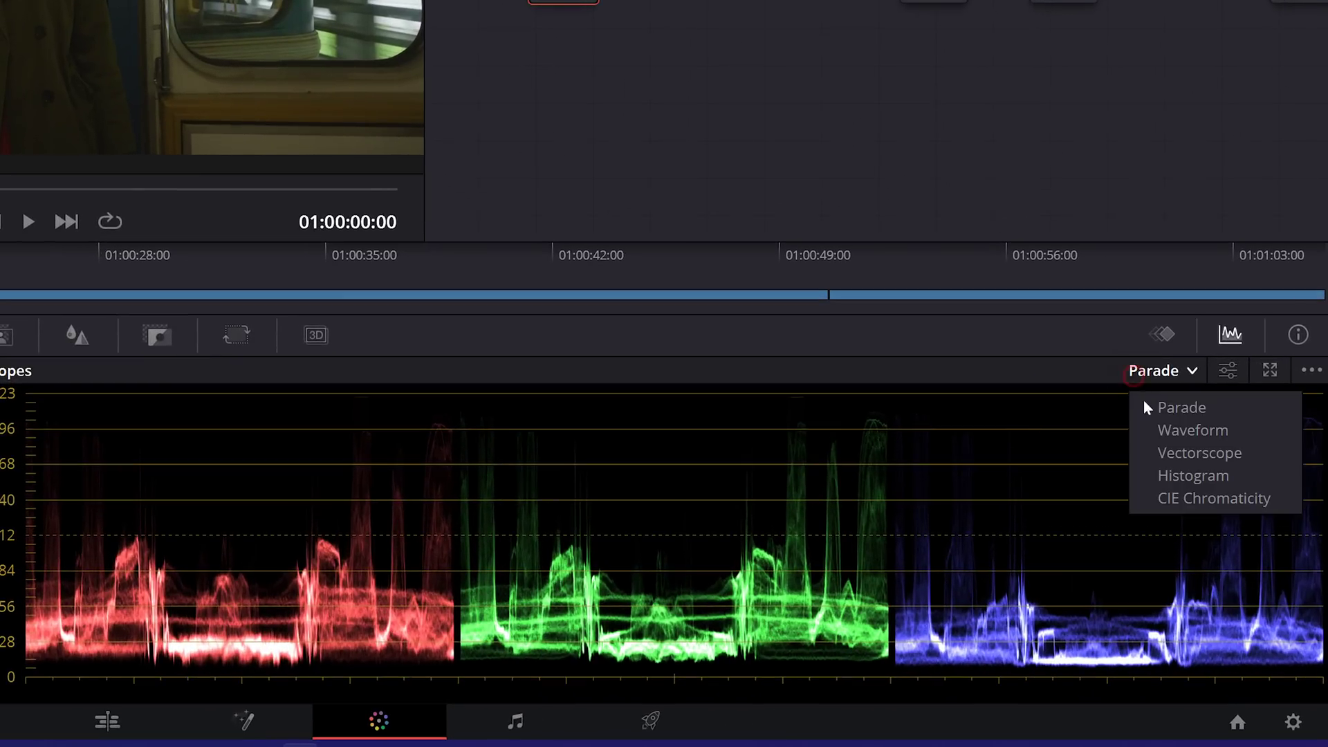
click(1176, 408)
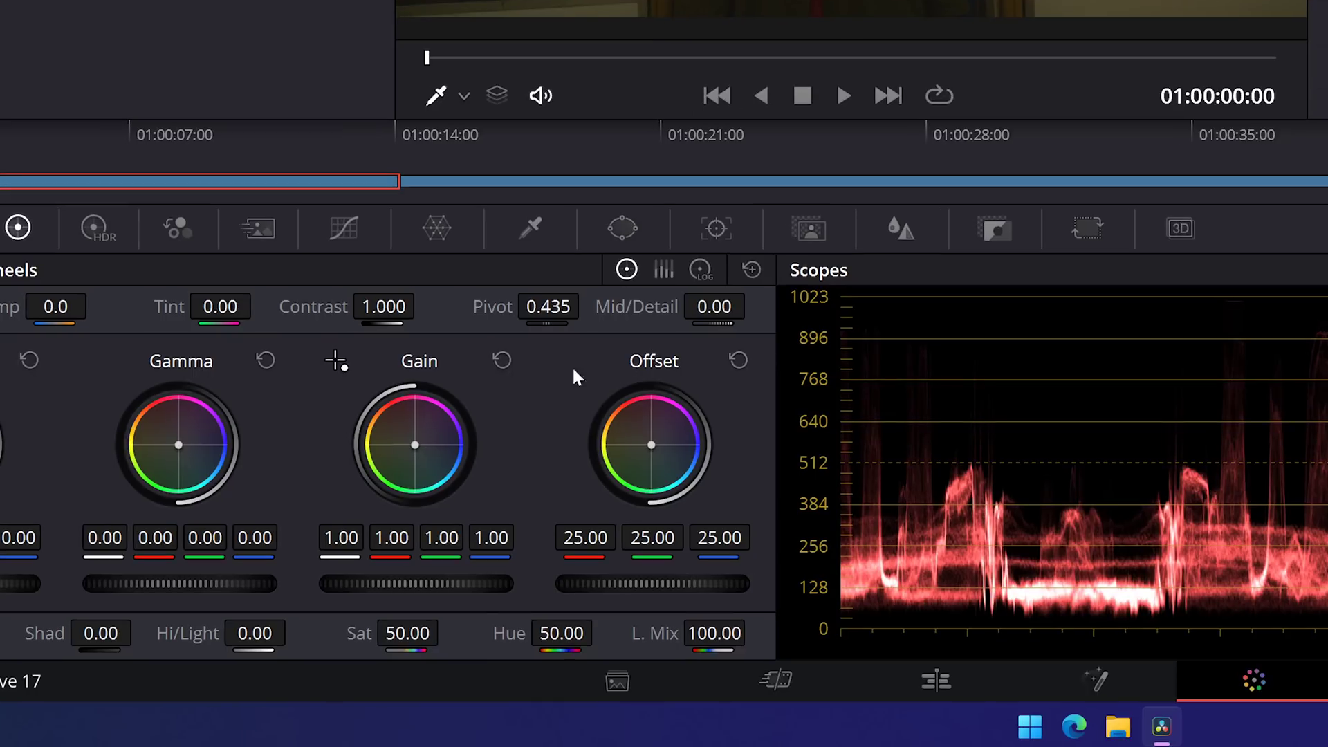
Step: Drag the Gain wheel toward blue, settling at 1.00, 0.97, 1.00, 1.06 so the parade channels align
drag(415, 446, 419, 443)
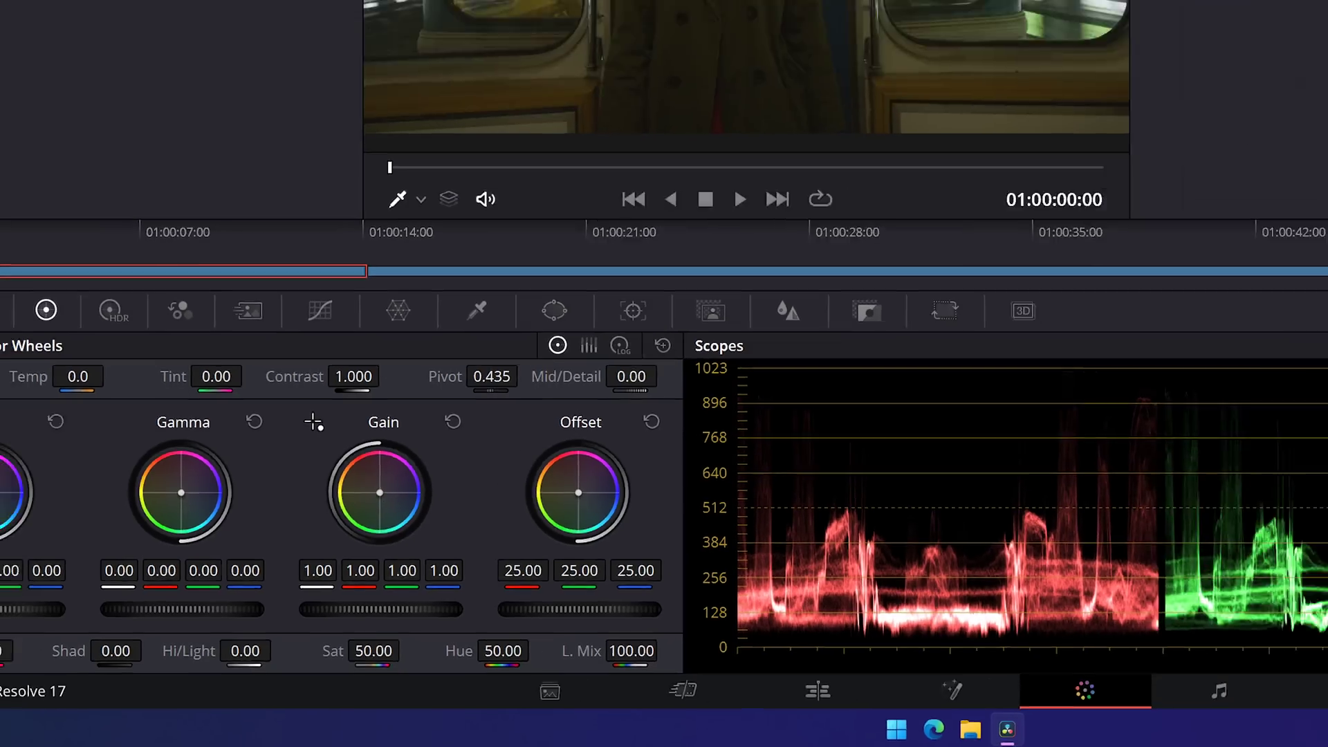
drag(309, 589, 1030, 621)
drag(738, 388, 354, 544)
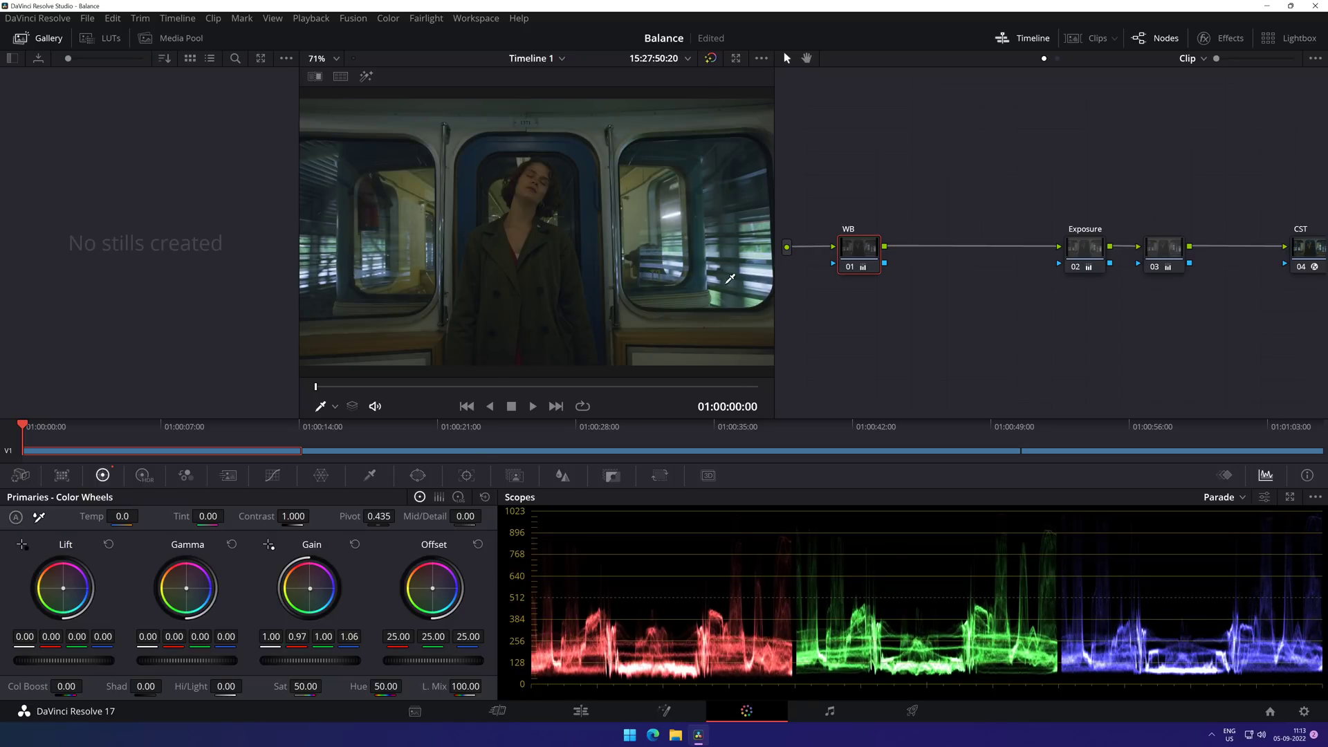
scroll(611, 145, down, 2)
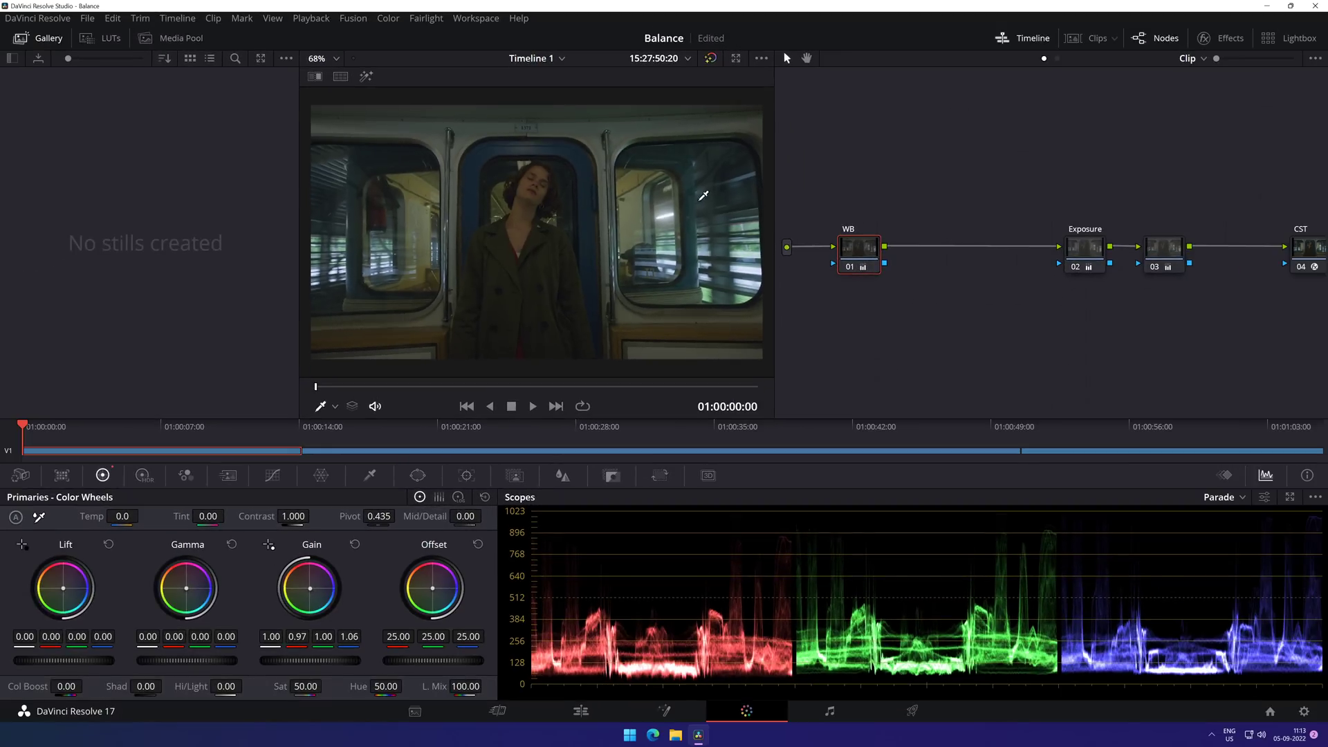
Step: Grab a still of the gain-balanced frame labelled 'Gain WB', then reset the WB node's grade
right_click(517, 195)
click(554, 213)
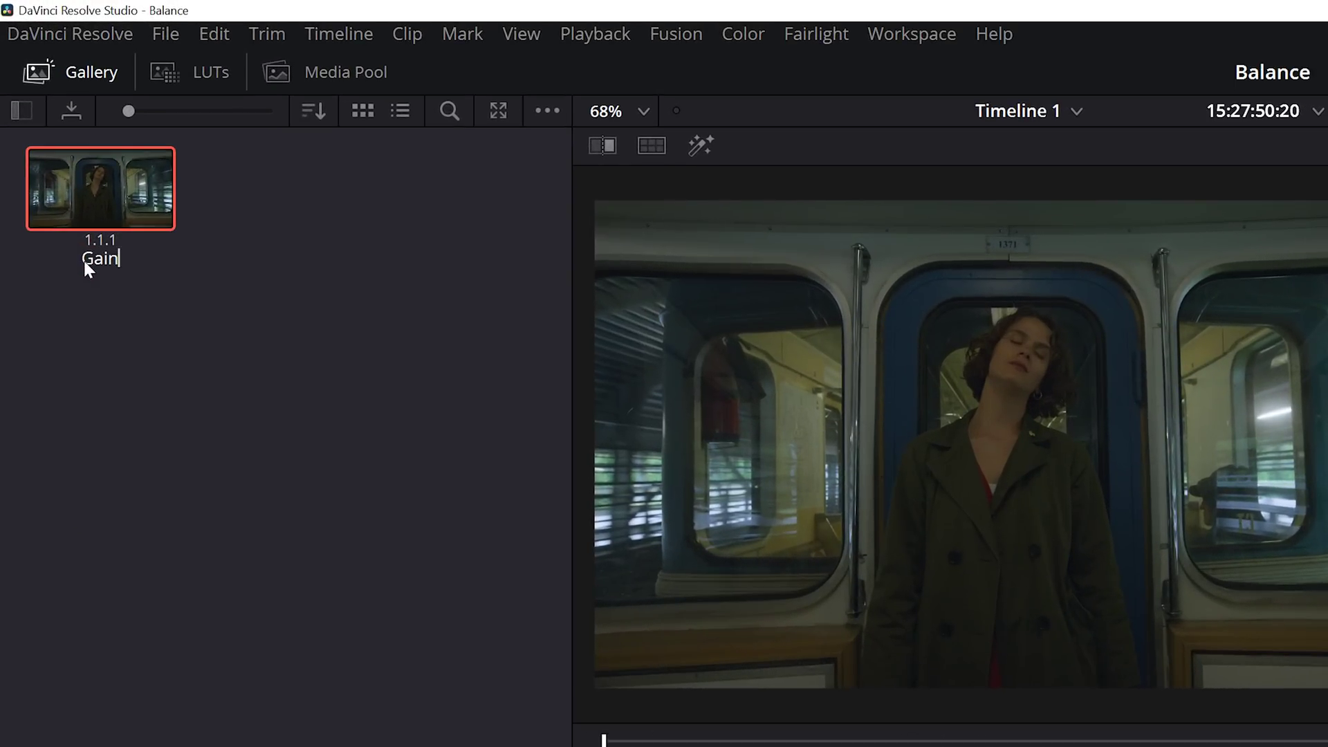
text(WB)
key(Return)
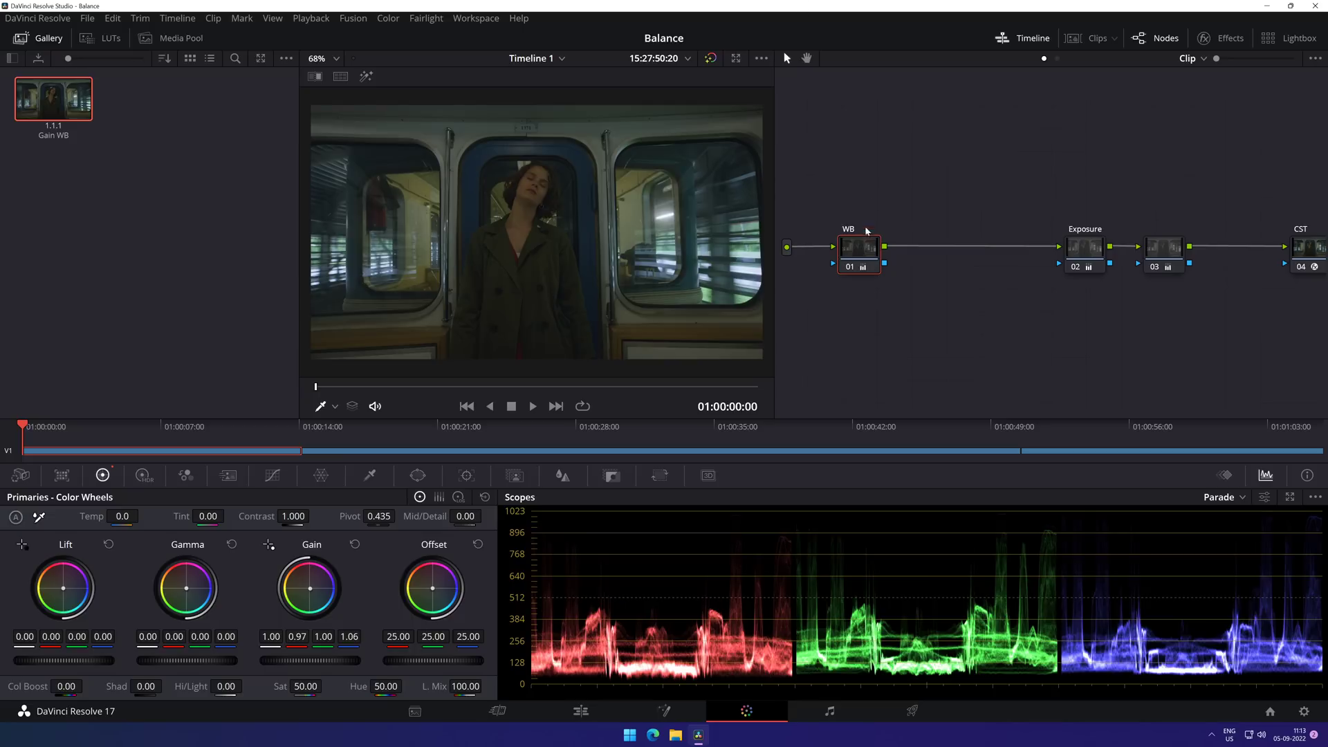
right_click(1035, 307)
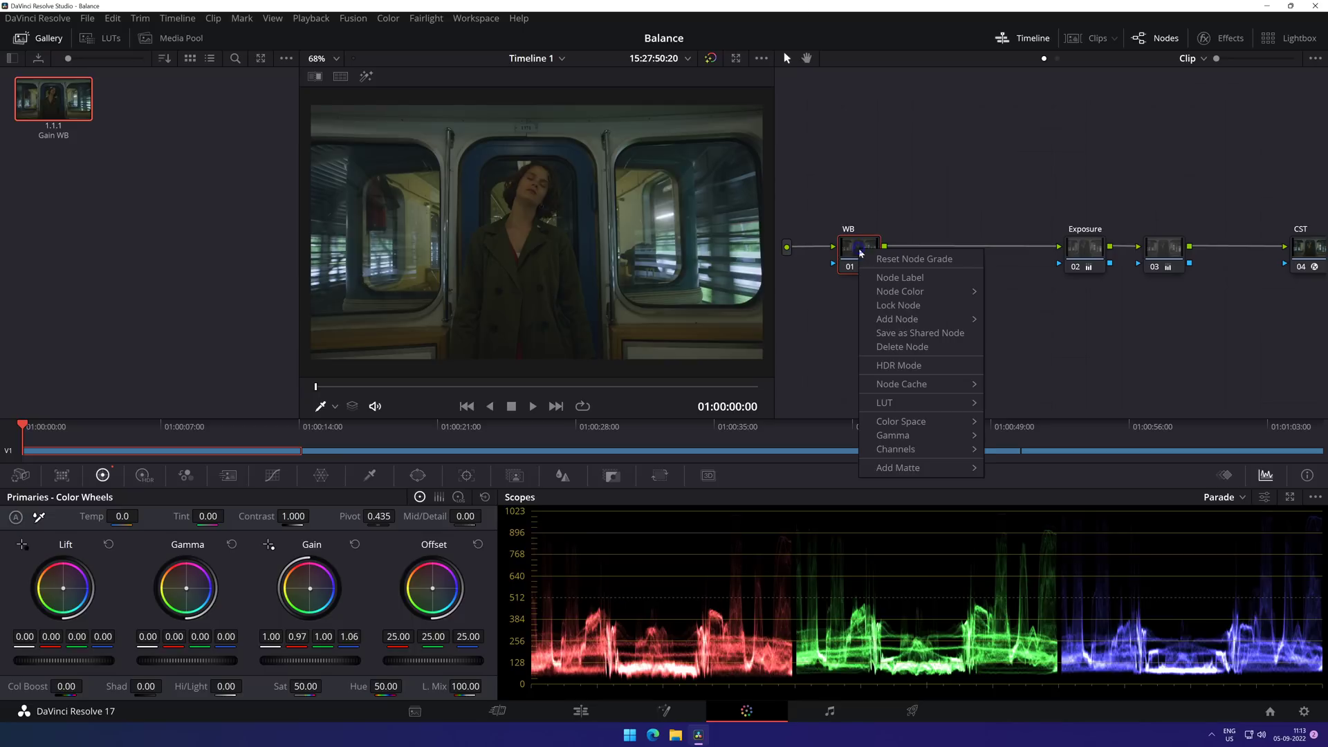
click(913, 258)
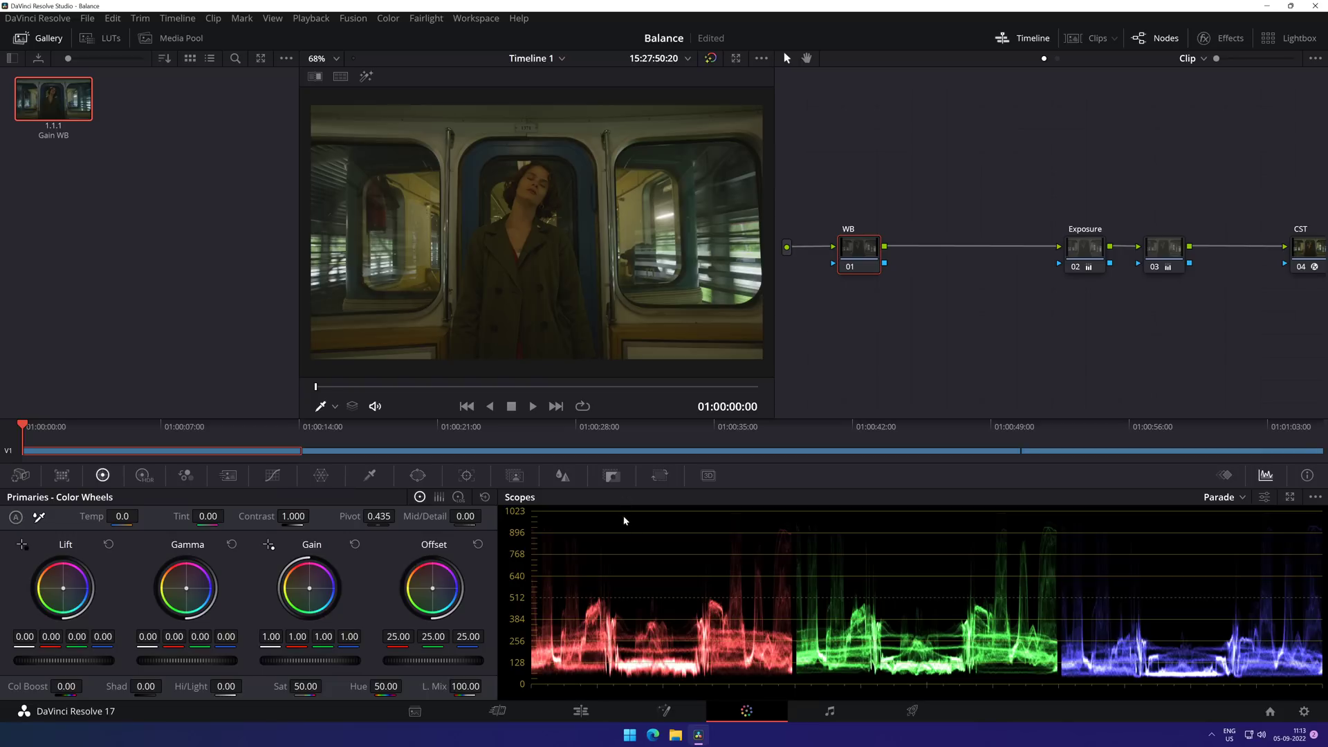
Step: Switch to the vectorscope and set Offset to 24.65, 24.74, 25.87 to centre the trace
click(1214, 500)
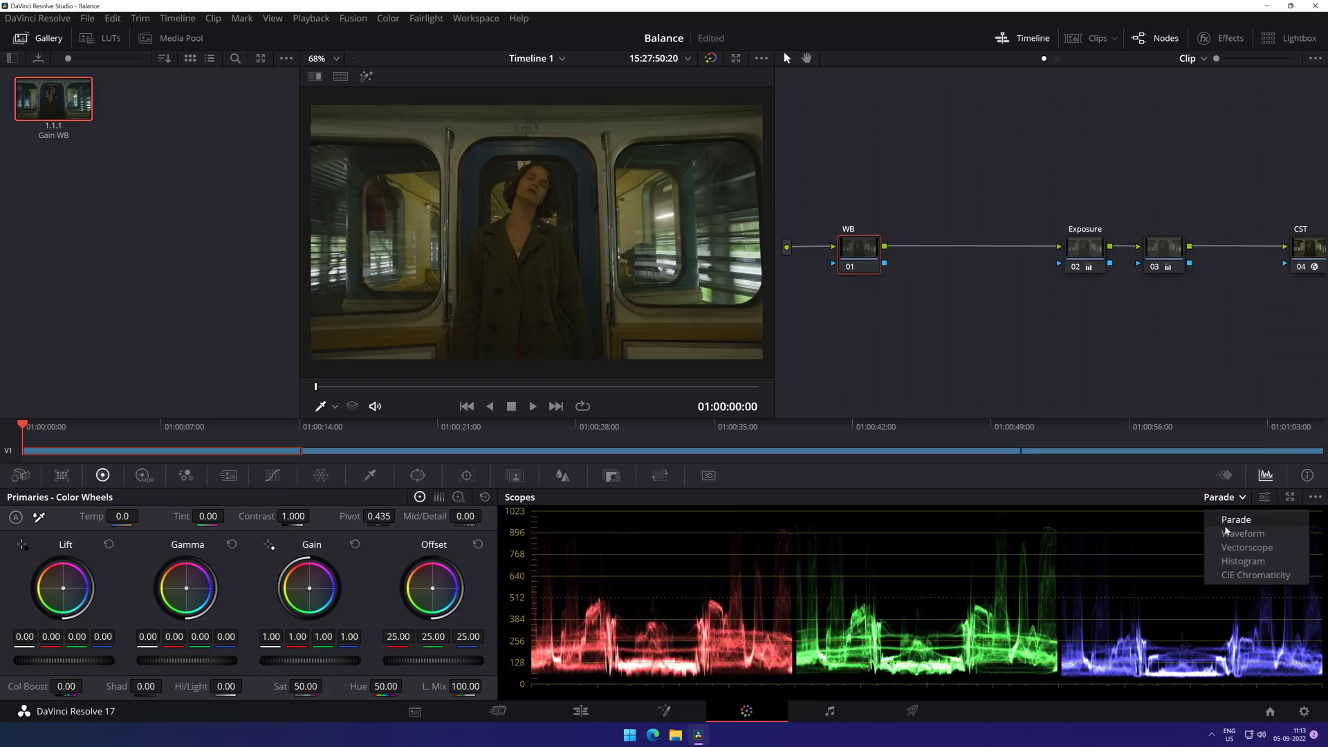
click(1225, 549)
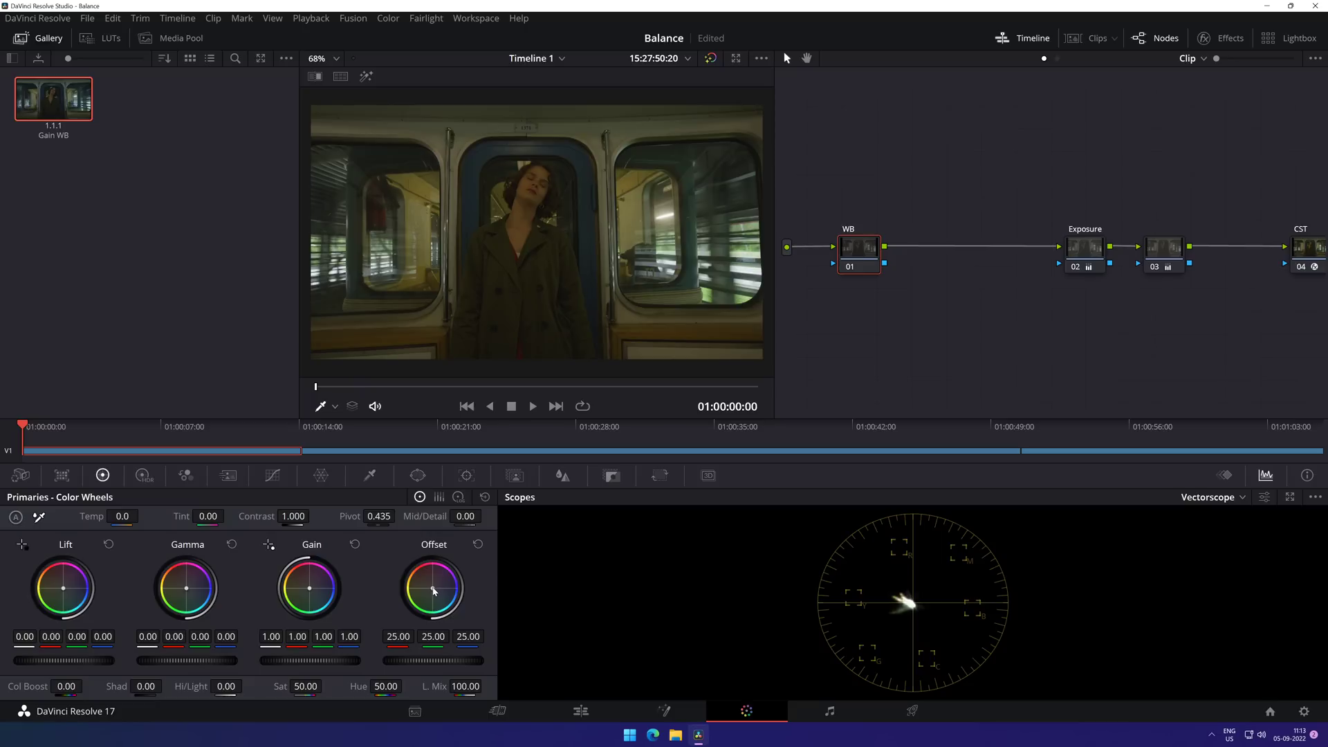
drag(546, 480, 549, 484)
drag(433, 591, 434, 589)
Step: Wipe-compare against the Gain WB still with a zoomed-in look, then turn the wipe off and load the valley clip
key(ctrl+w)
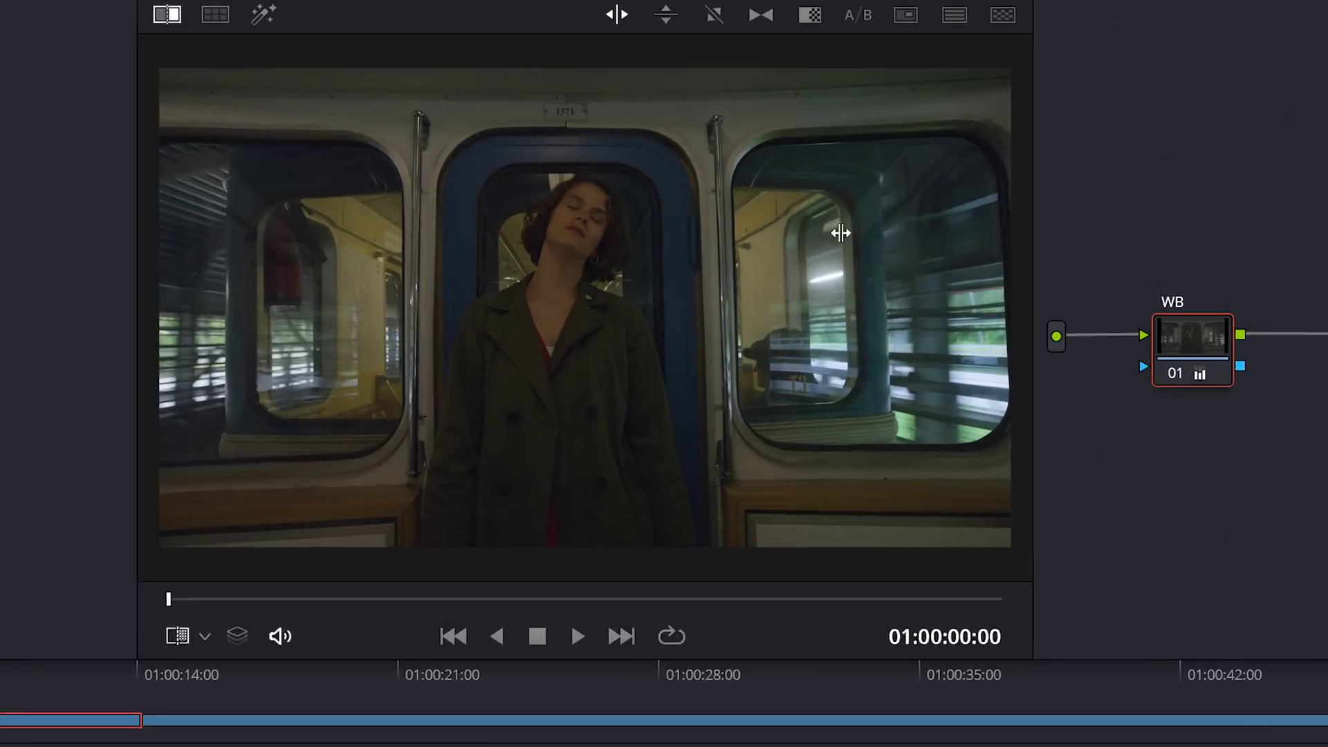
scroll(582, 233, up, 5)
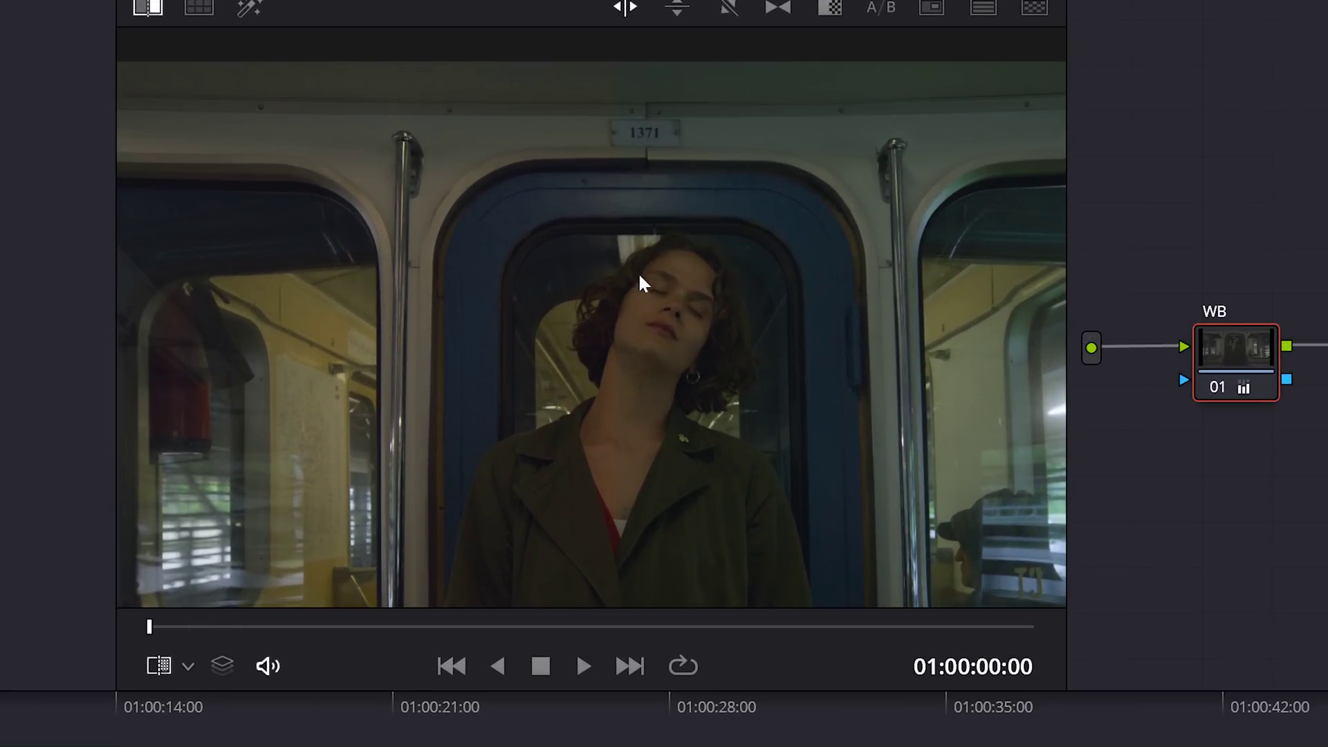
scroll(657, 372, up, 3)
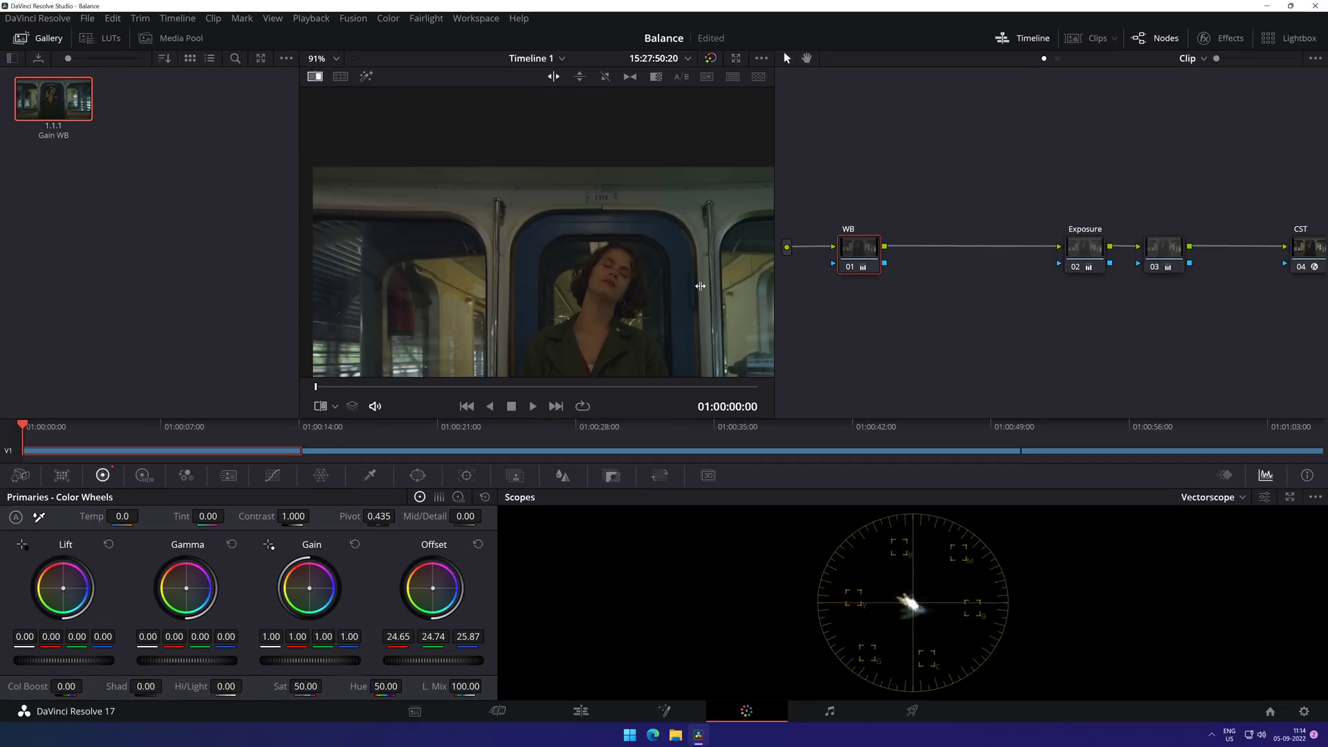
click(319, 61)
click(319, 88)
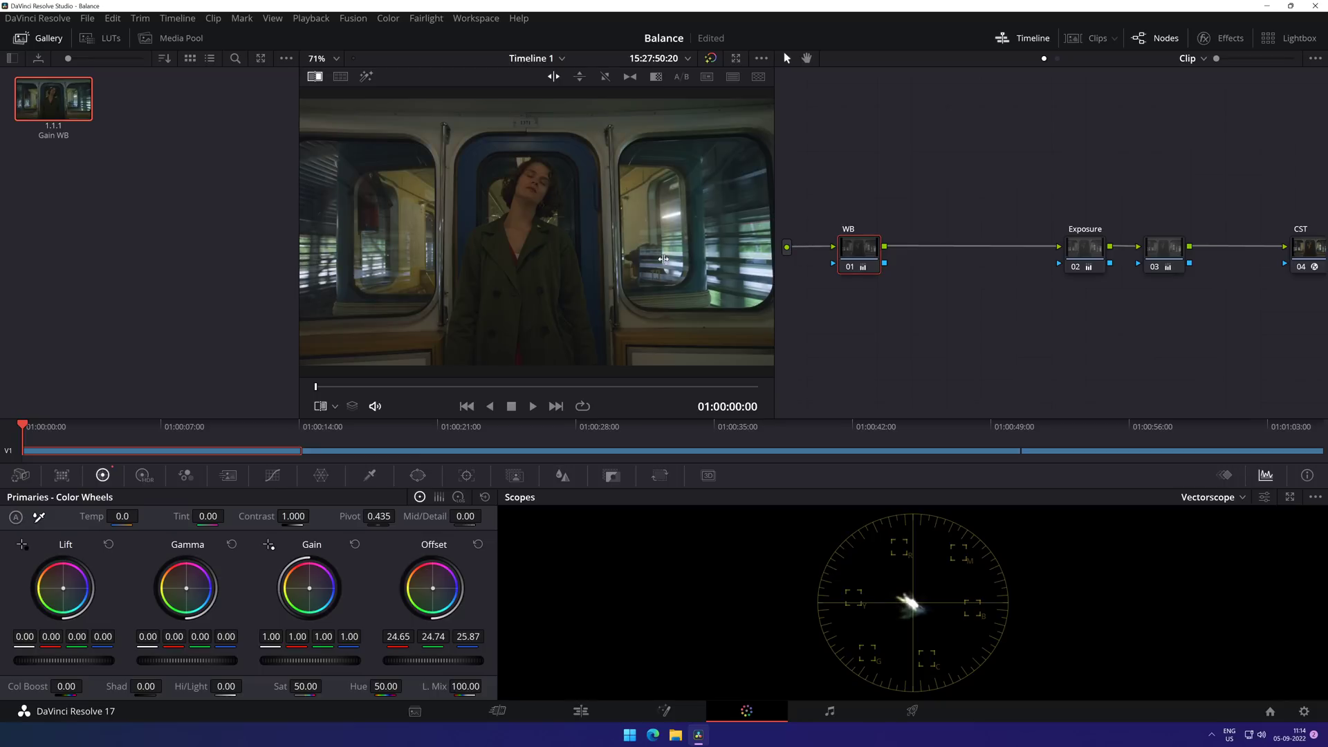
click(313, 80)
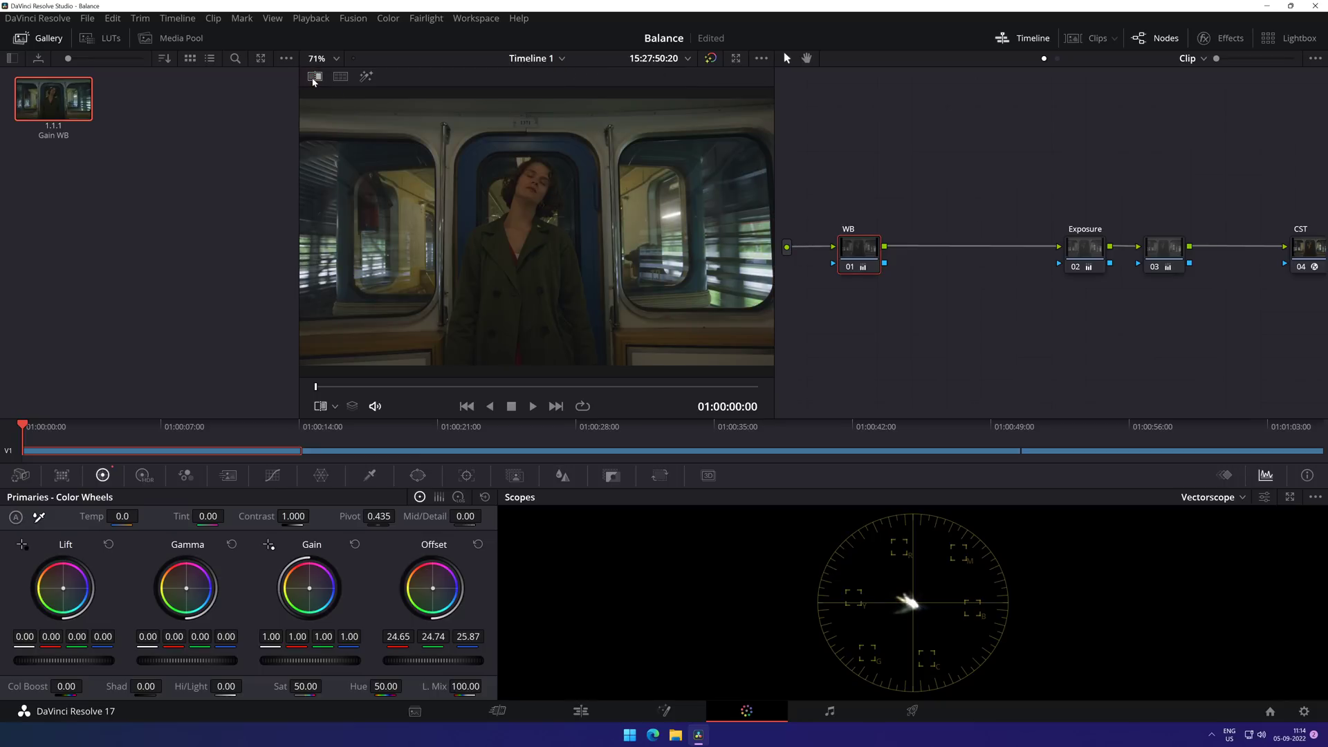
click(993, 456)
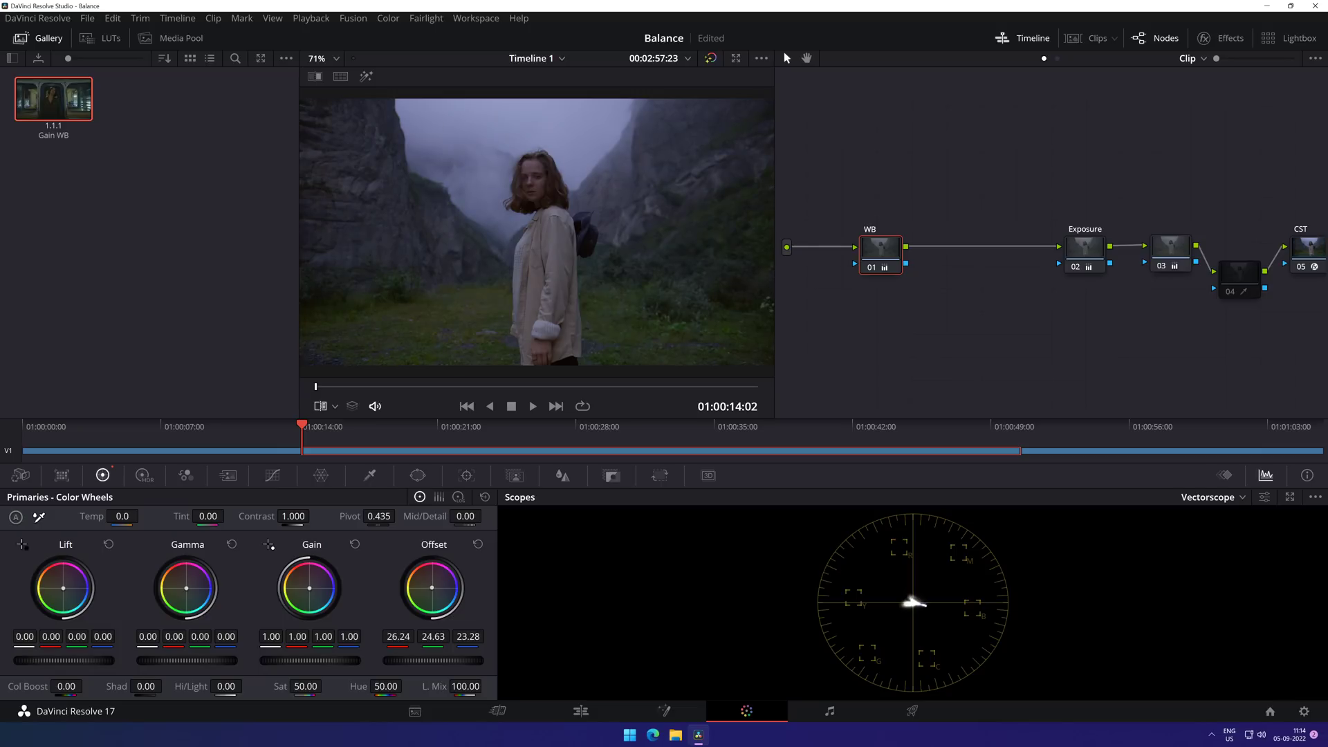
Step: Toggle the valley clip's WB node to compare, then balance the portrait's Offset to 24.46, 24.73, 21.99
click(870, 268)
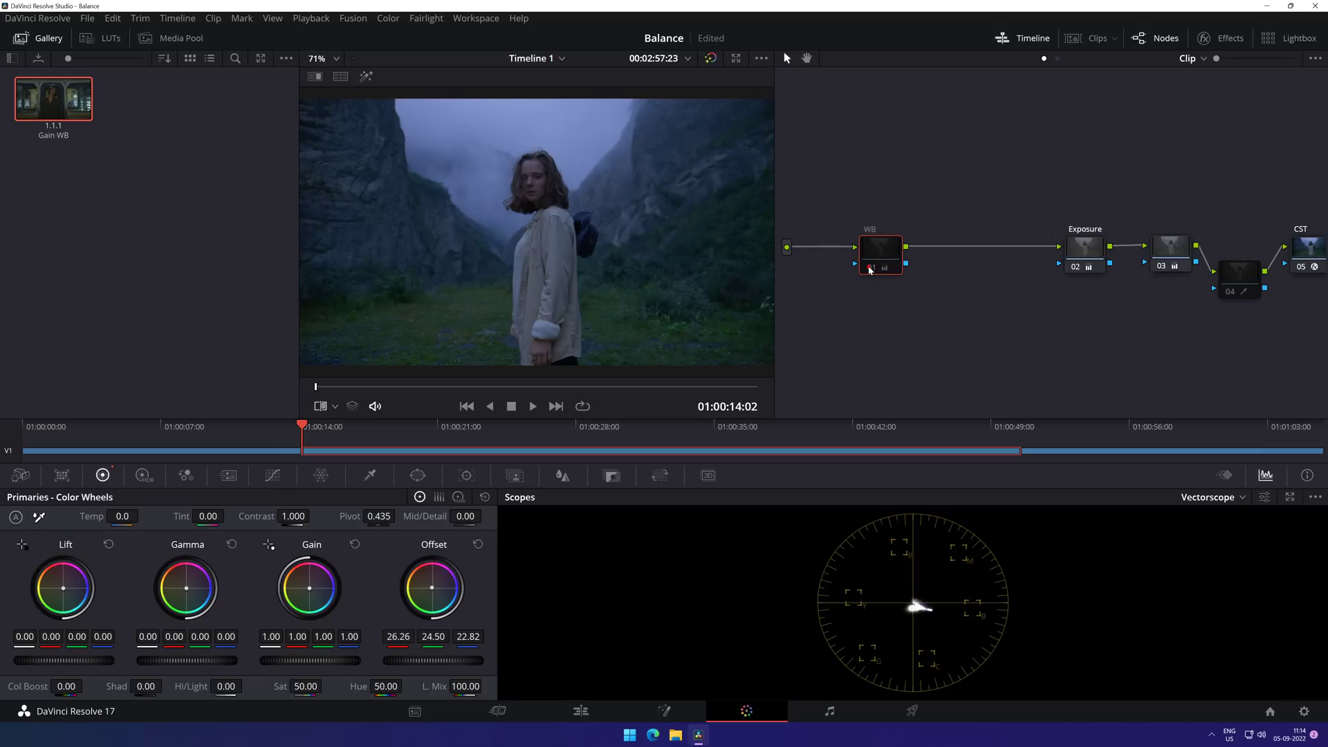
click(871, 268)
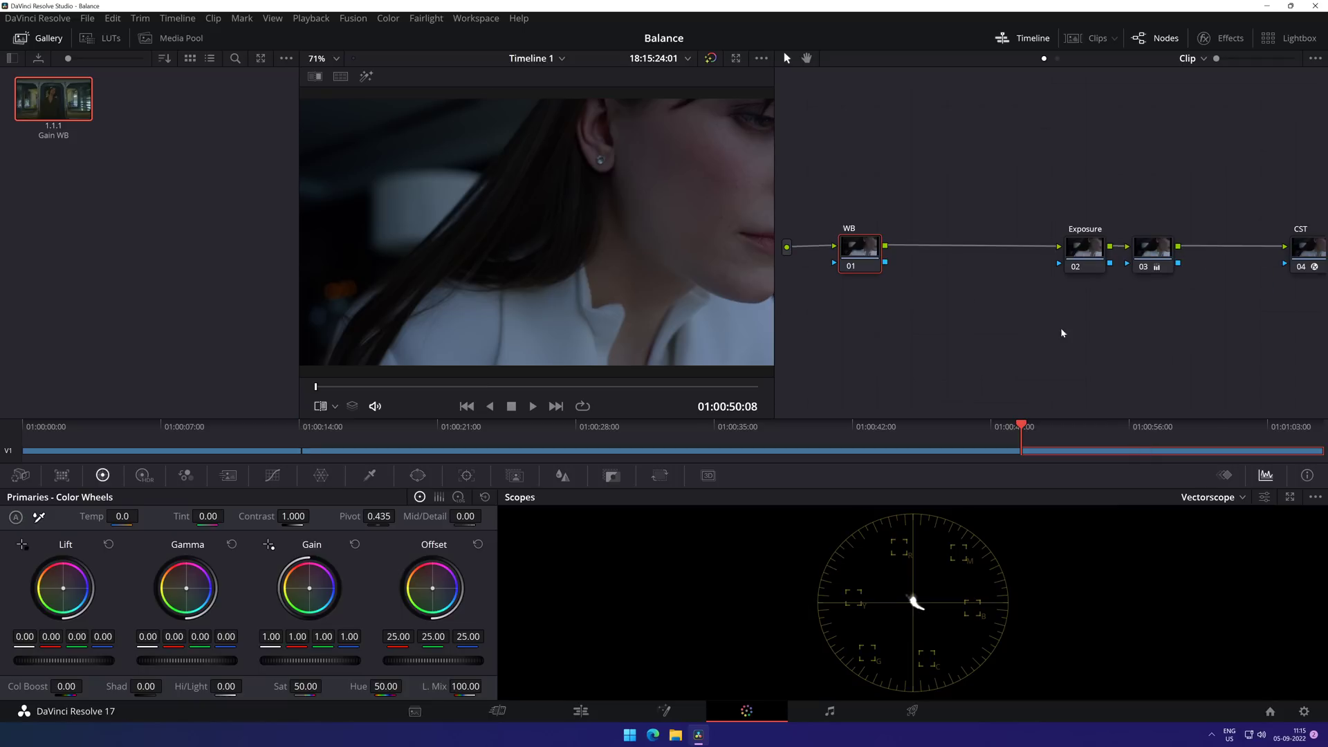
drag(523, 386, 603, 387)
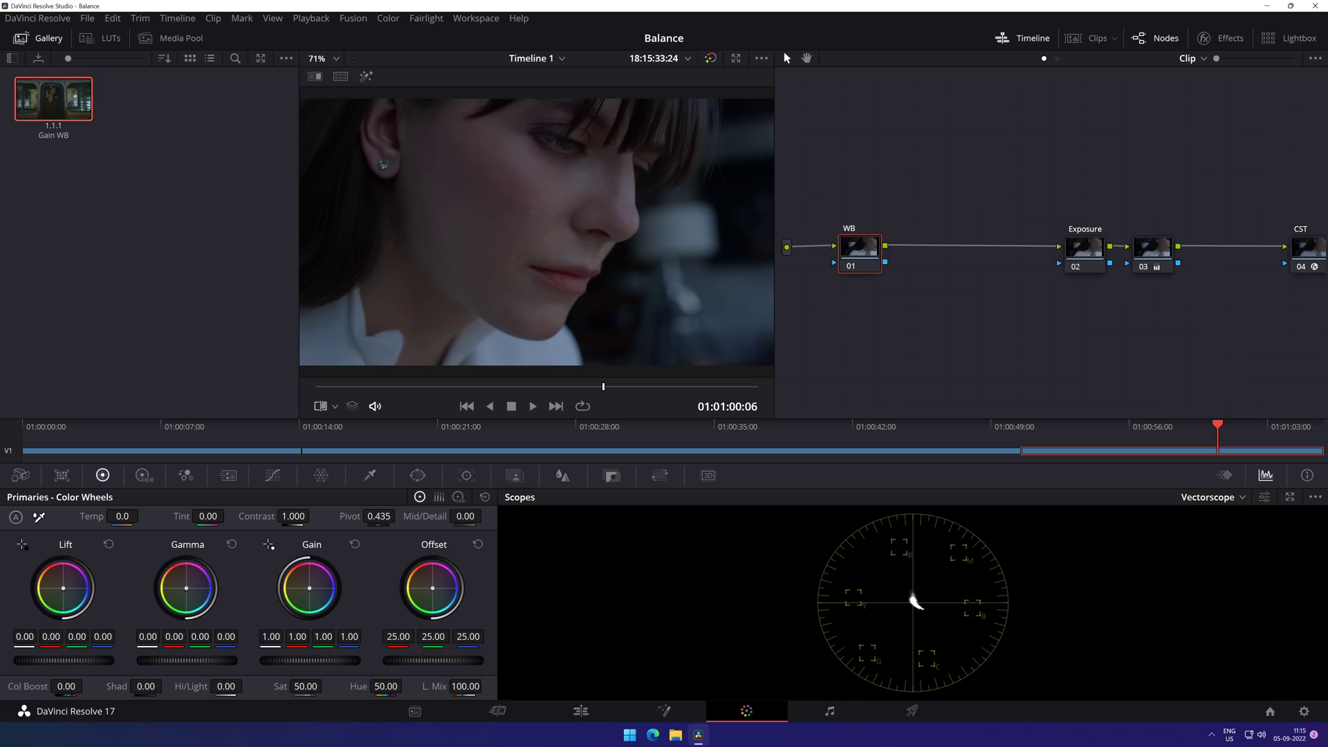
drag(432, 588, 428, 585)
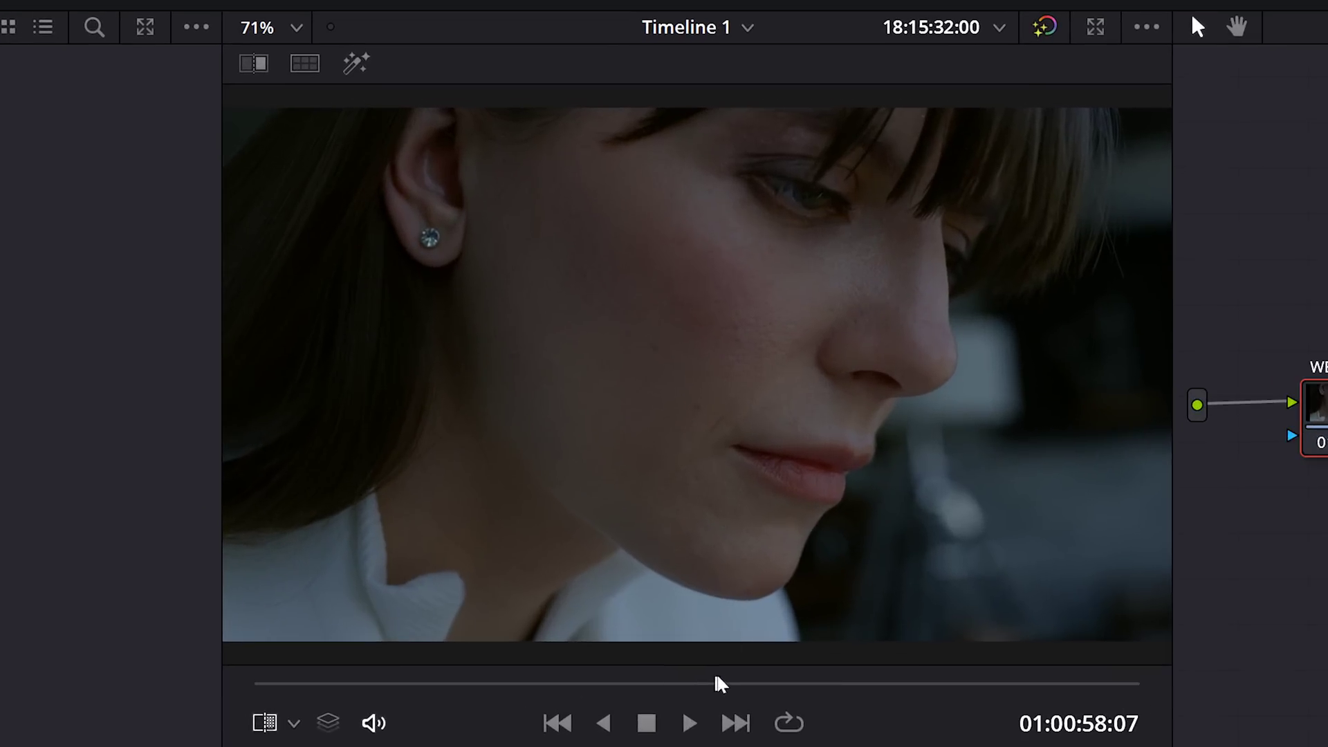
Step: Bypass all grades and restore them twice to compare the portrait against the original
click(1044, 27)
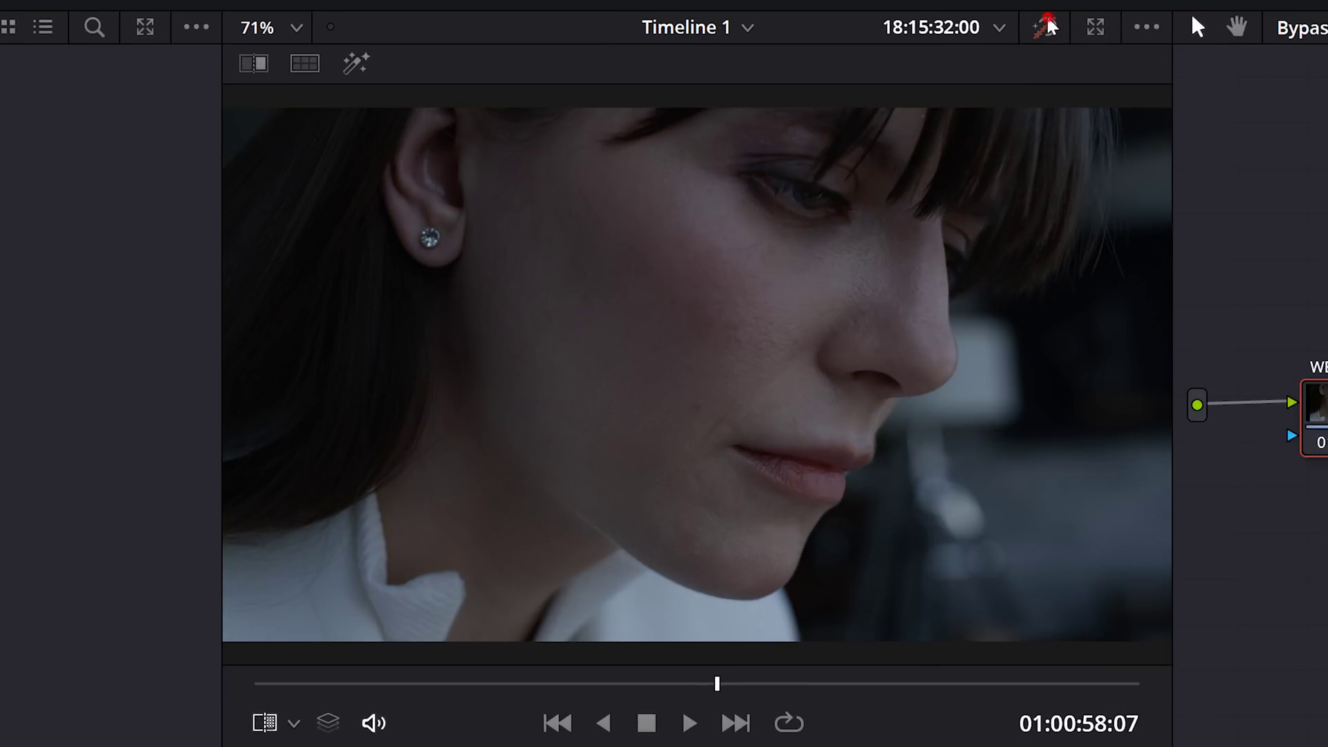
click(1045, 28)
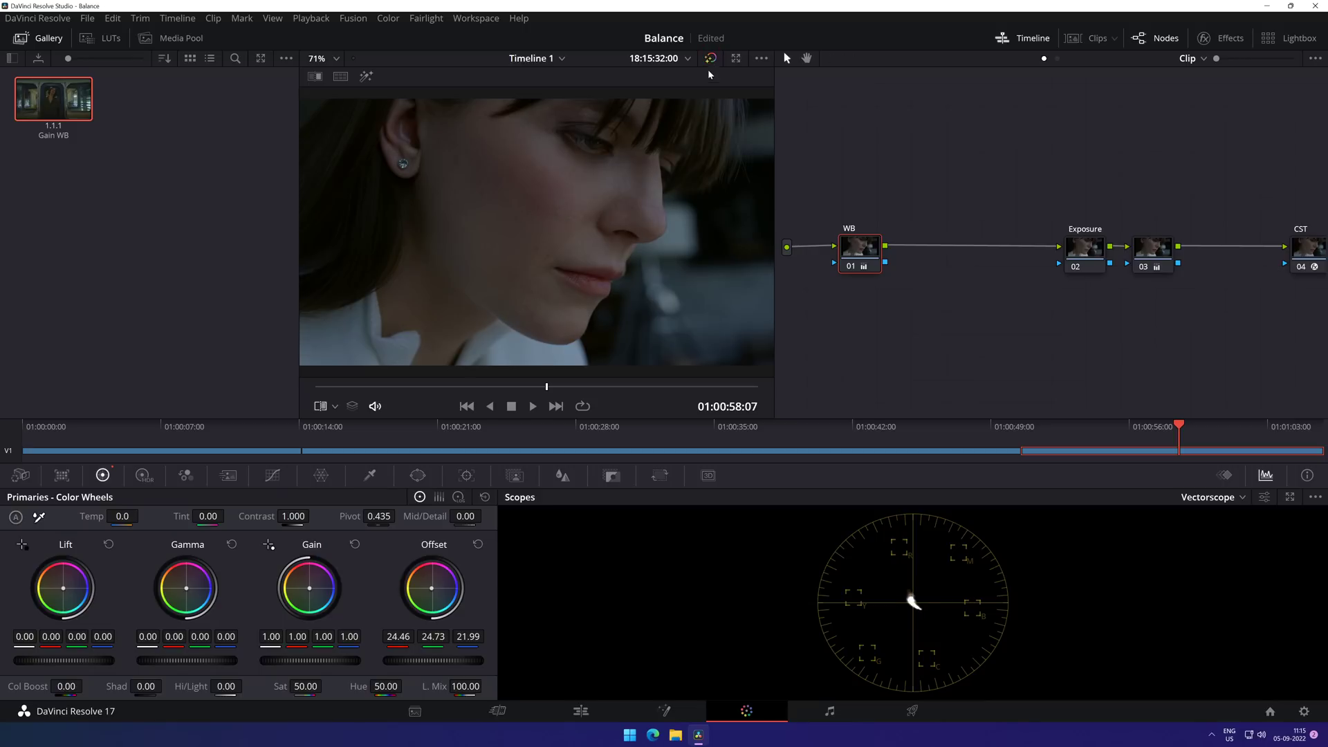
click(710, 59)
click(710, 58)
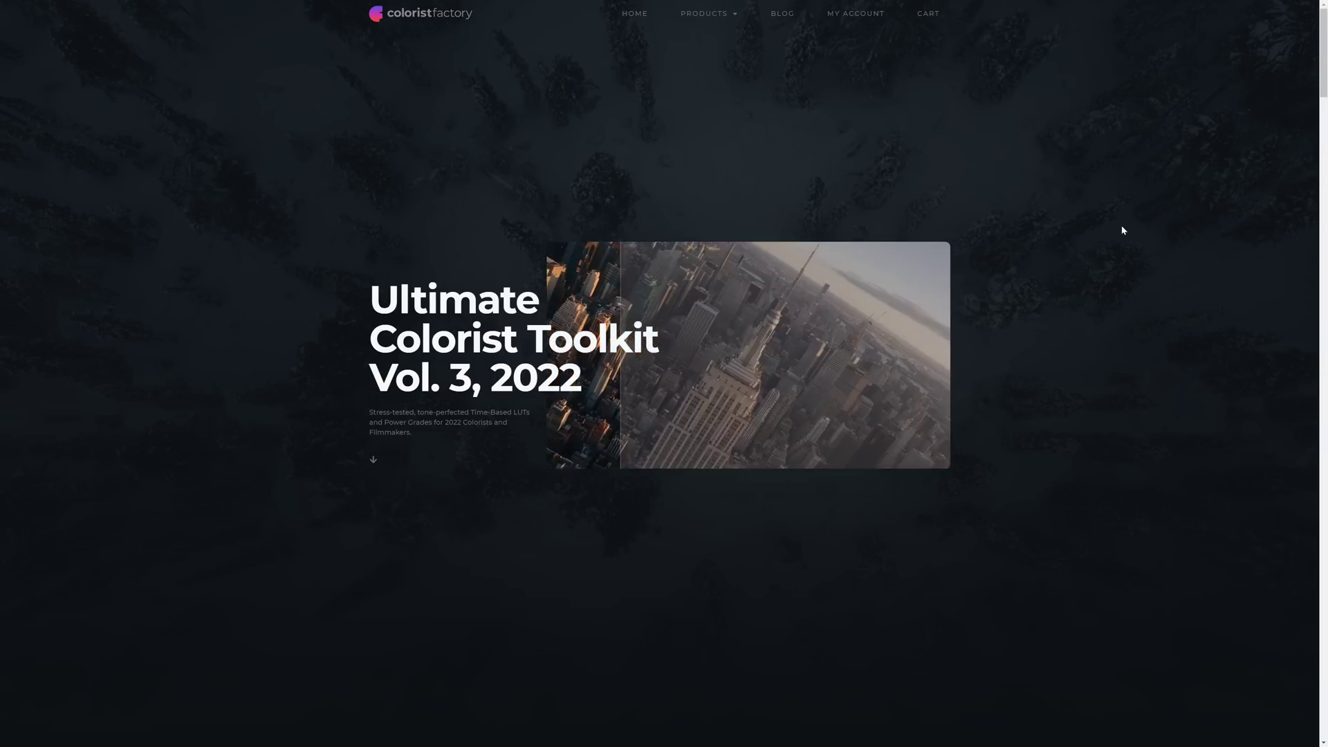
Step: Scroll the toolkit page and drag its before/after comparison slider across the image
scroll(1122, 230, down, 15)
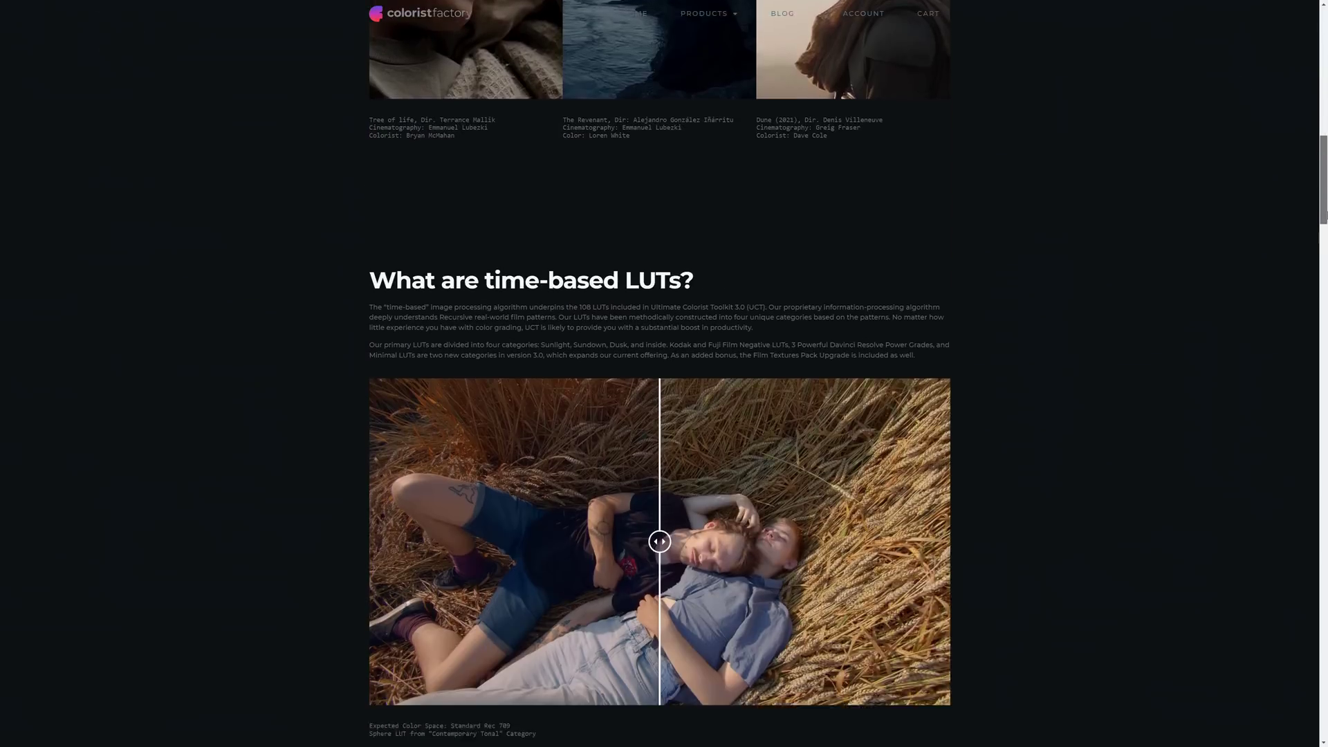
scroll(1114, 288, down, 3)
drag(658, 337, 866, 360)
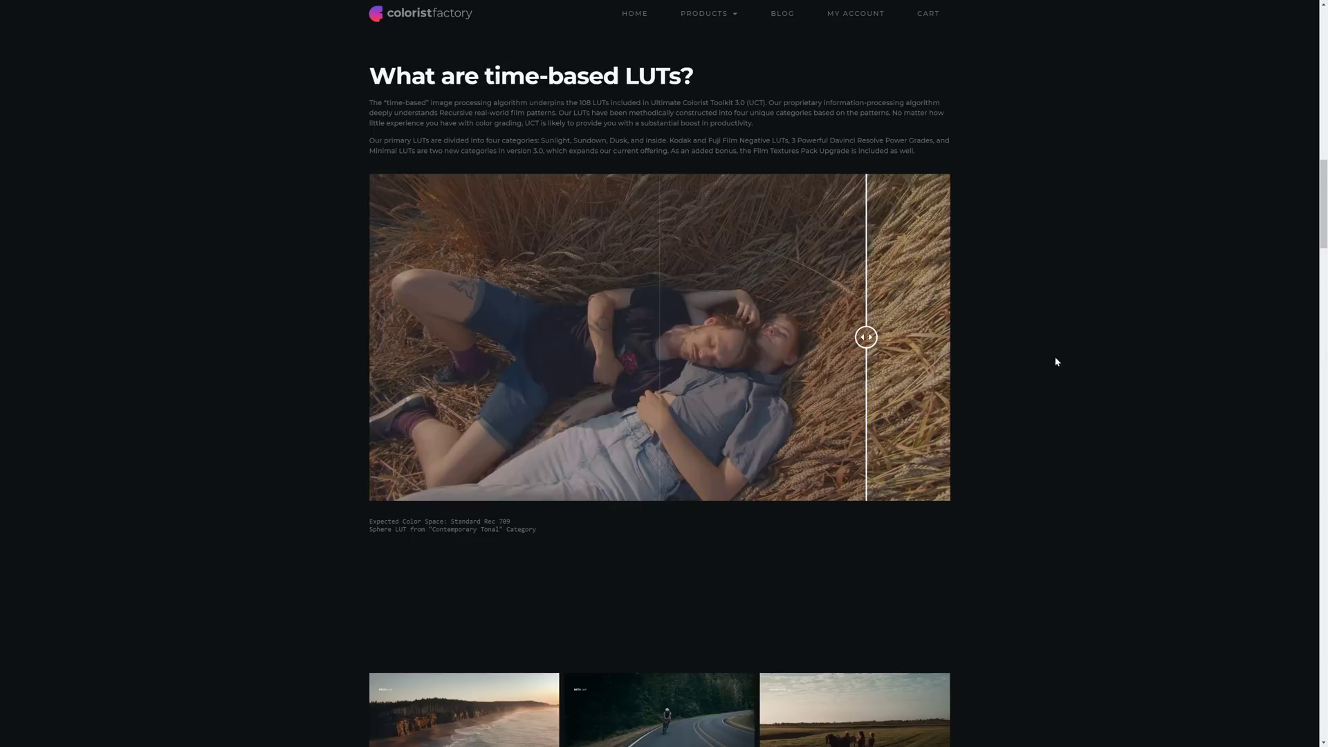
drag(1323, 235, 1324, 78)
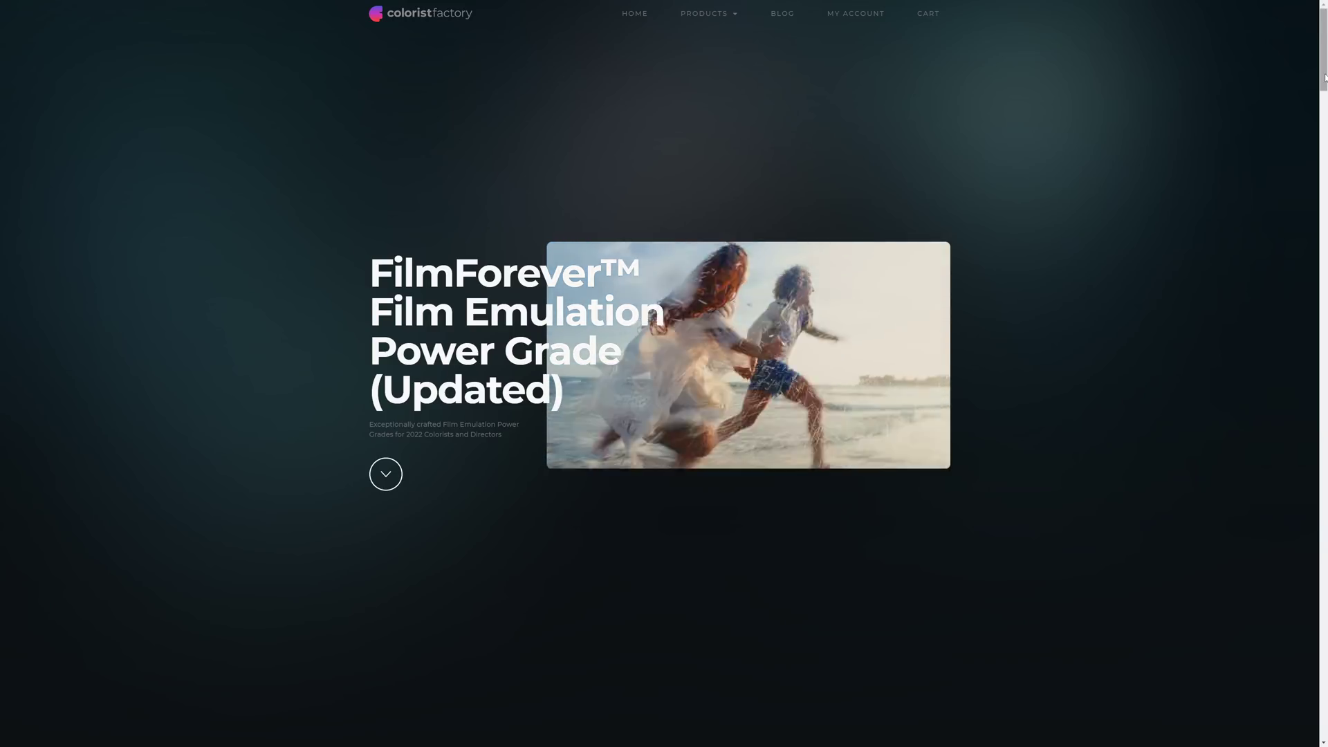
drag(1324, 78, 1323, 256)
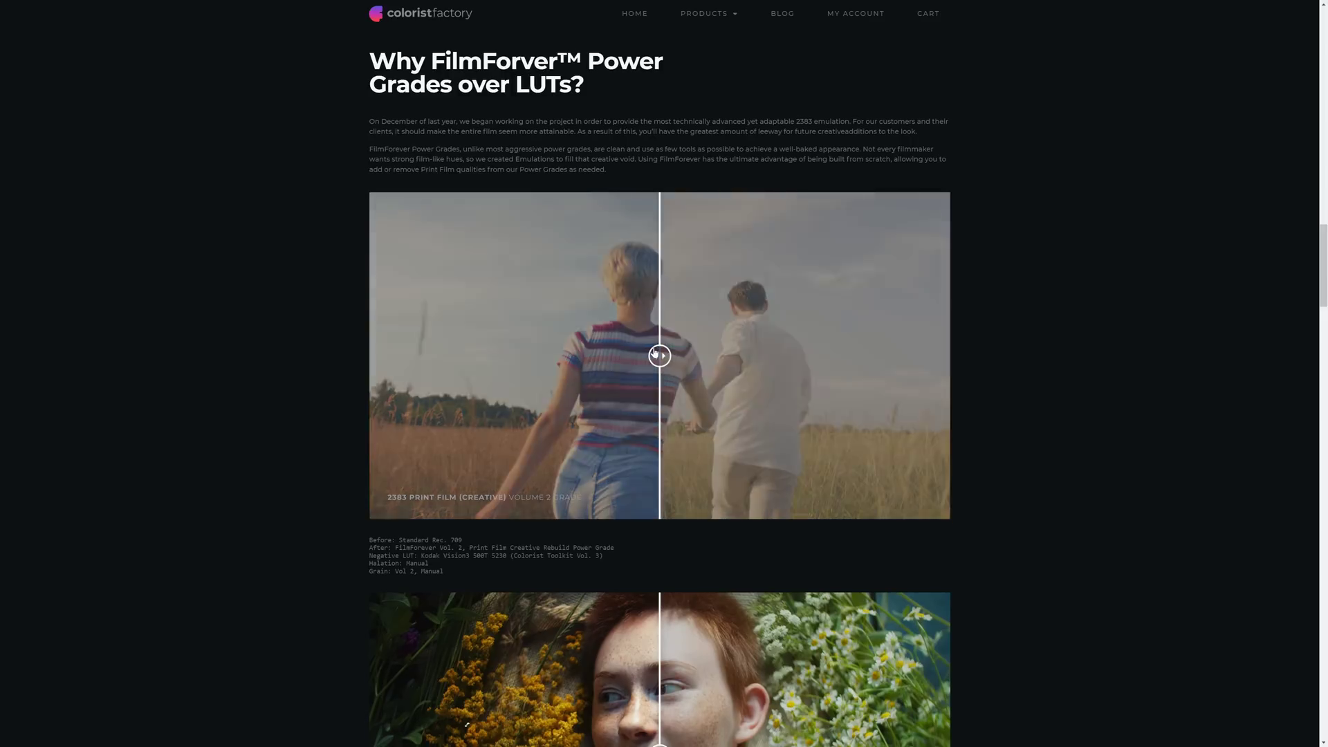